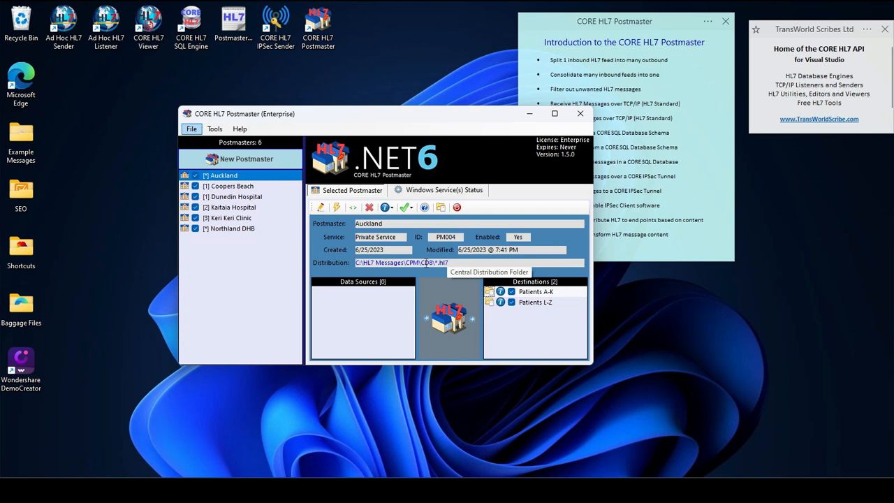
Add an enabled HL7 listener data source named "Port 9210" on port 9210 to the Auckland postmaster.
double_click(452, 320)
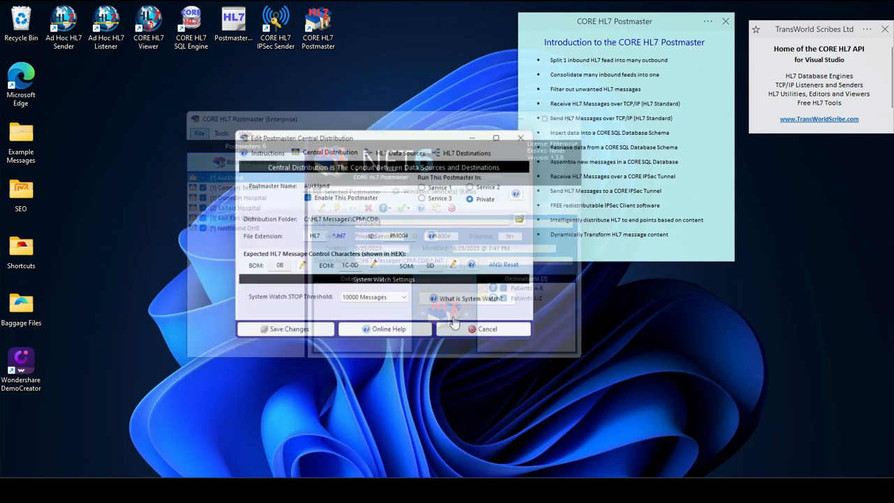
click(398, 151)
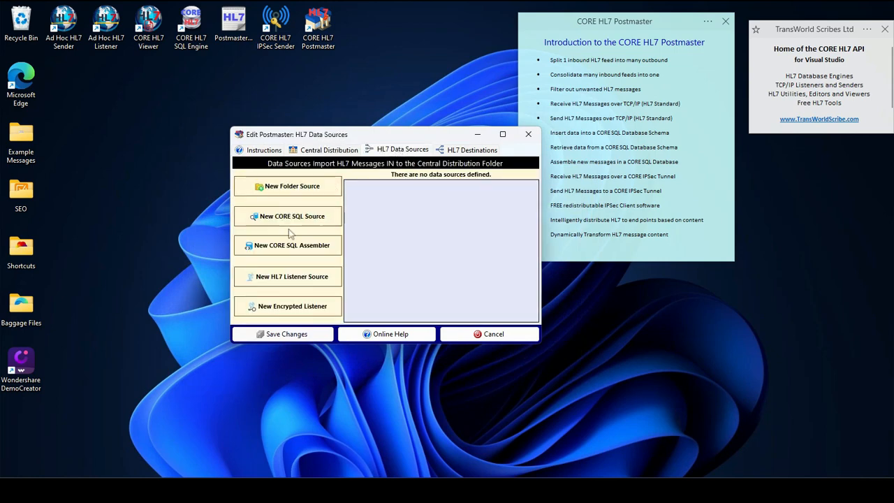
click(291, 277)
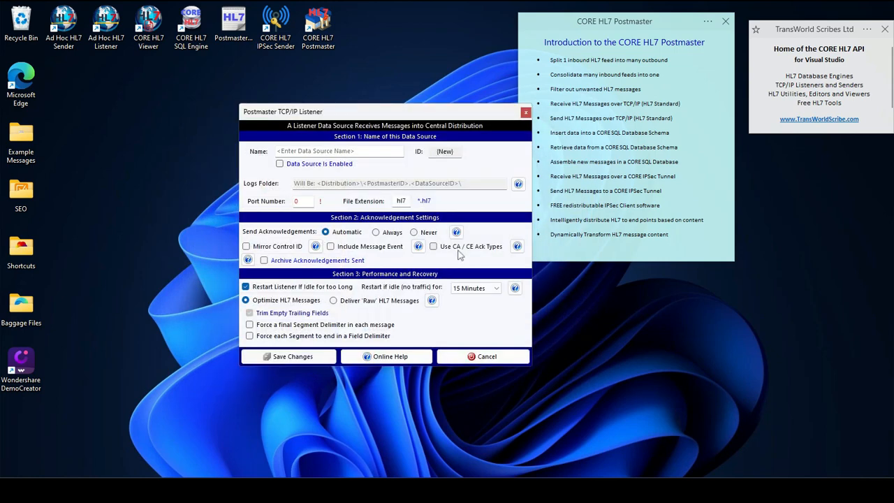
click(348, 151)
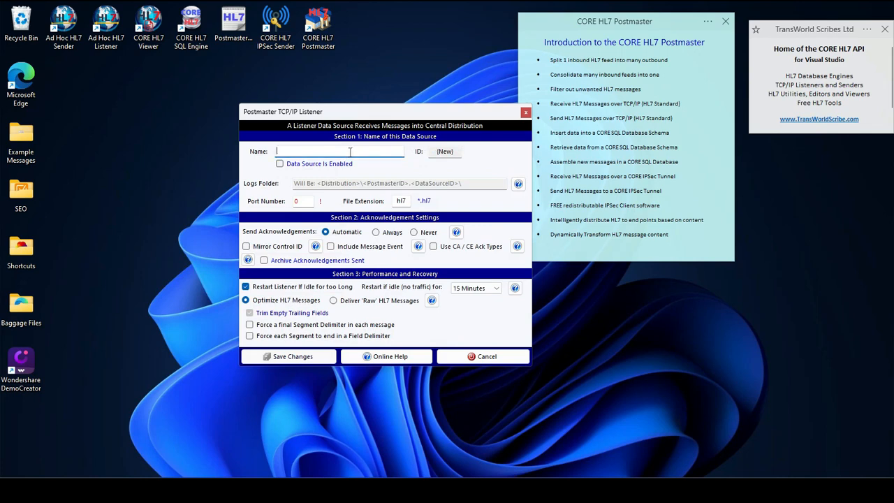
text(Port 9210)
click(280, 165)
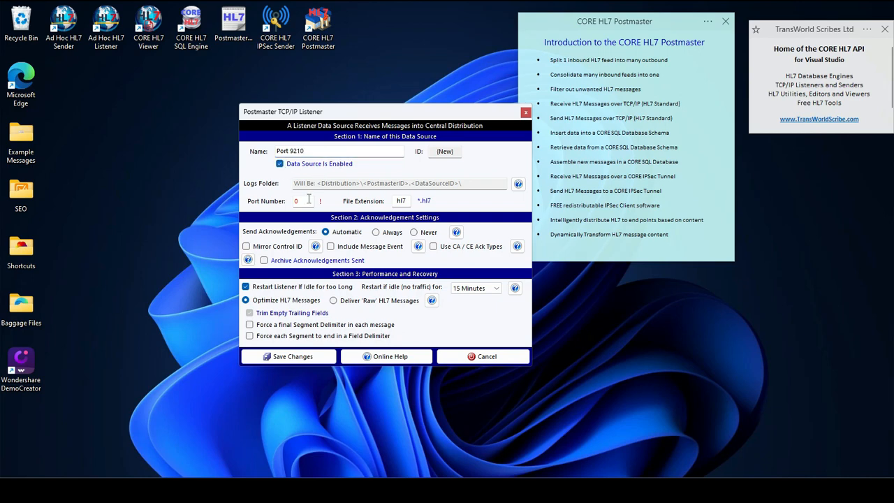
click(308, 200)
click(286, 356)
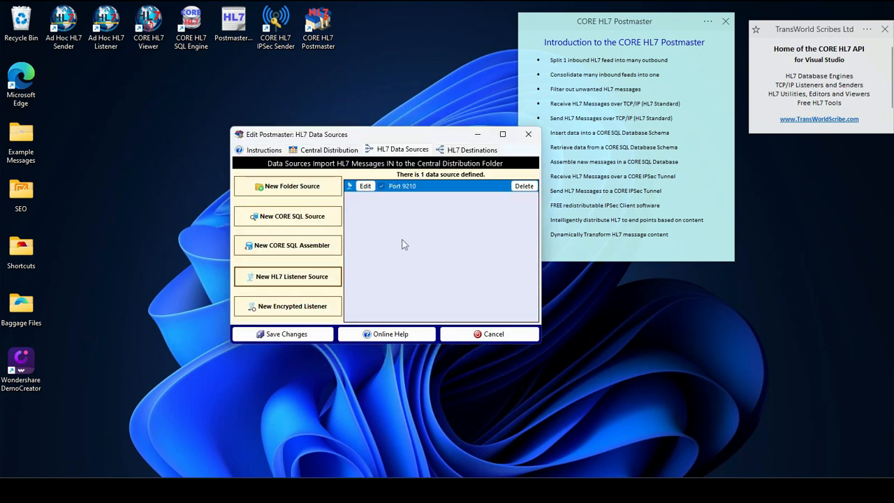
Save the Auckland postmaster changes and run its validation.
click(305, 333)
click(320, 327)
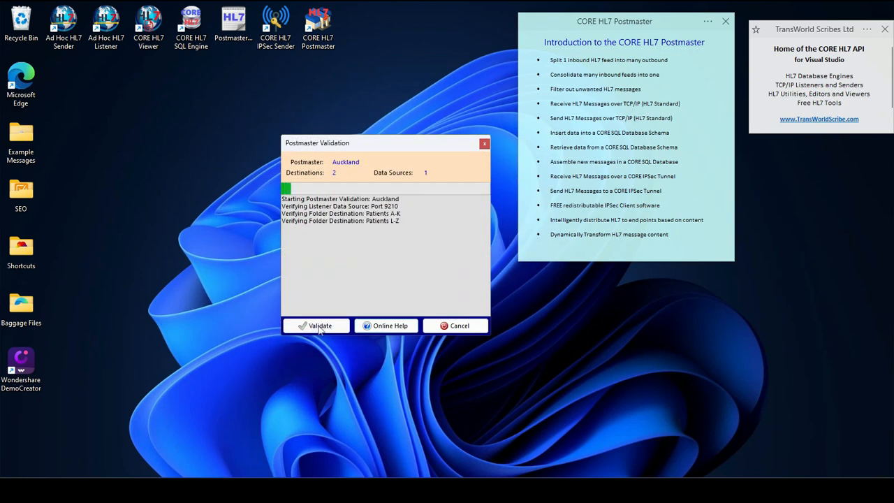
click(468, 283)
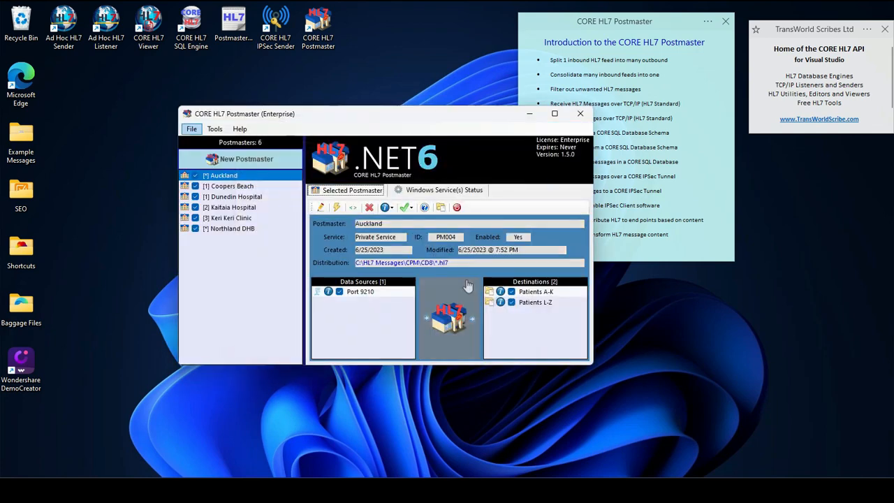
Validate the Auckland postmaster for a local run and start processing.
click(336, 210)
click(327, 326)
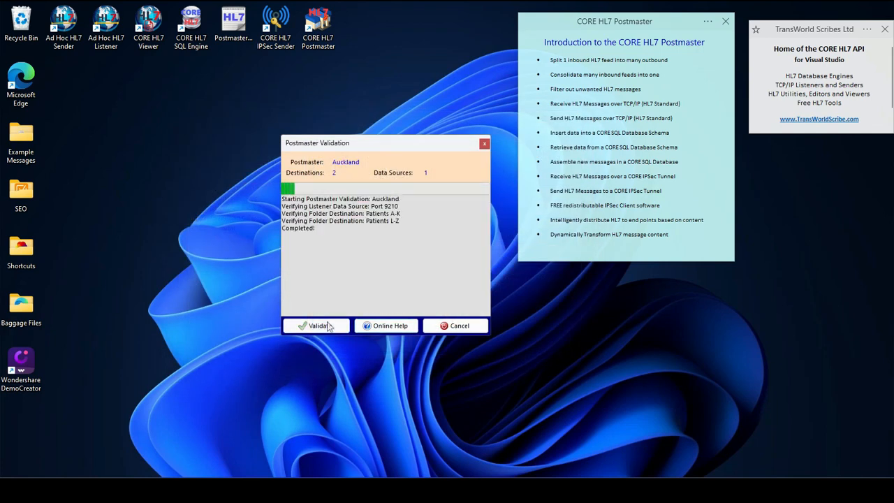
click(477, 278)
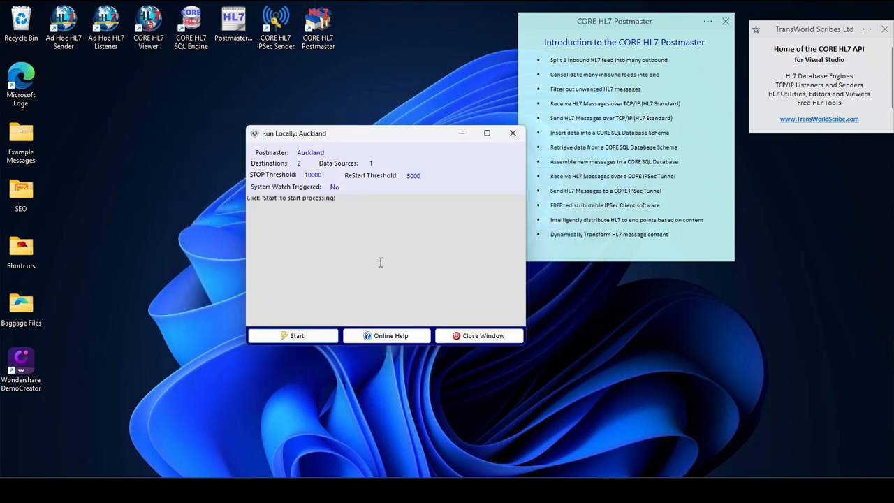
click(320, 335)
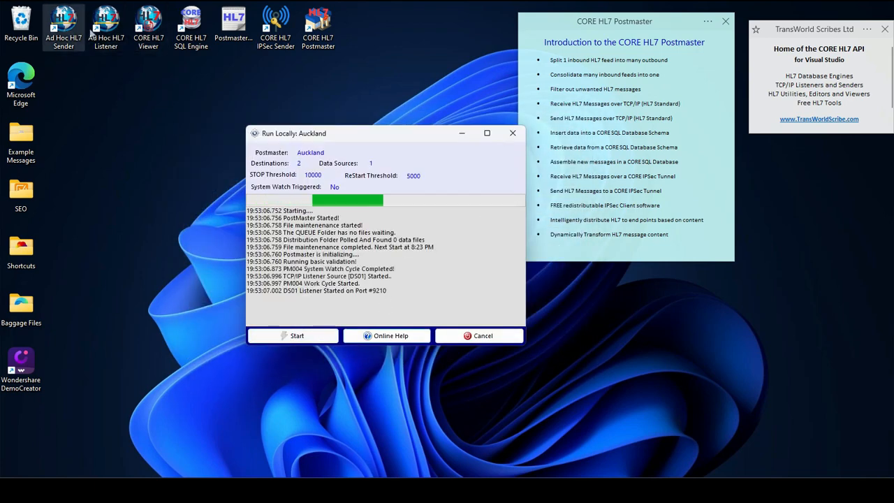
Launch the Ad Hoc HL7 Sender and load PostmasterDemoMessages.hl7 from the Desktop as its HL7 data file.
click(69, 42)
double_click(69, 42)
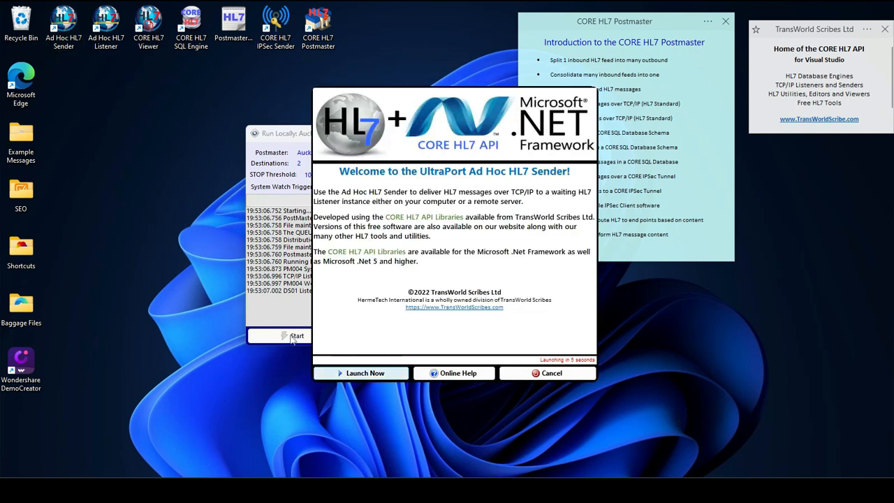
click(385, 371)
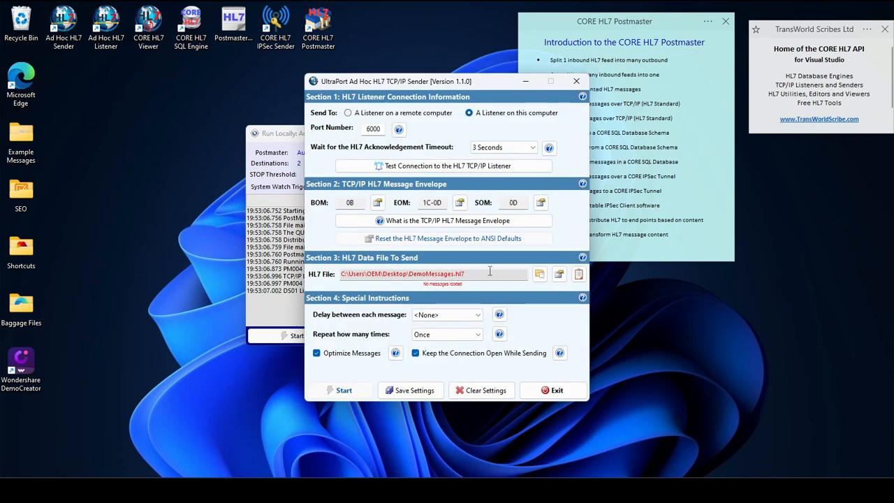
click(539, 274)
click(352, 200)
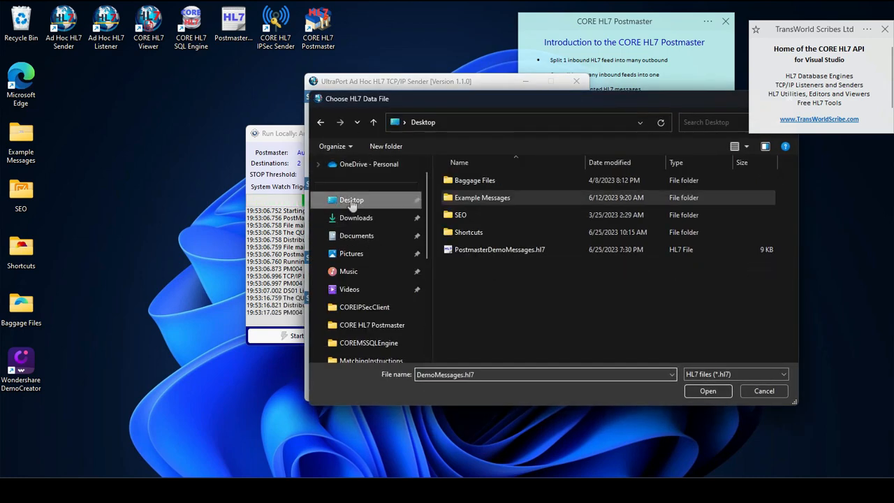
double_click(493, 249)
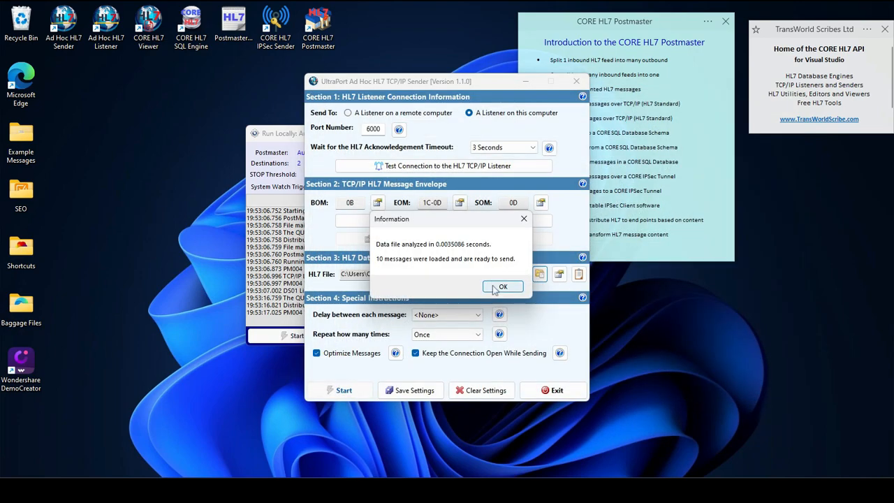
click(500, 284)
click(342, 390)
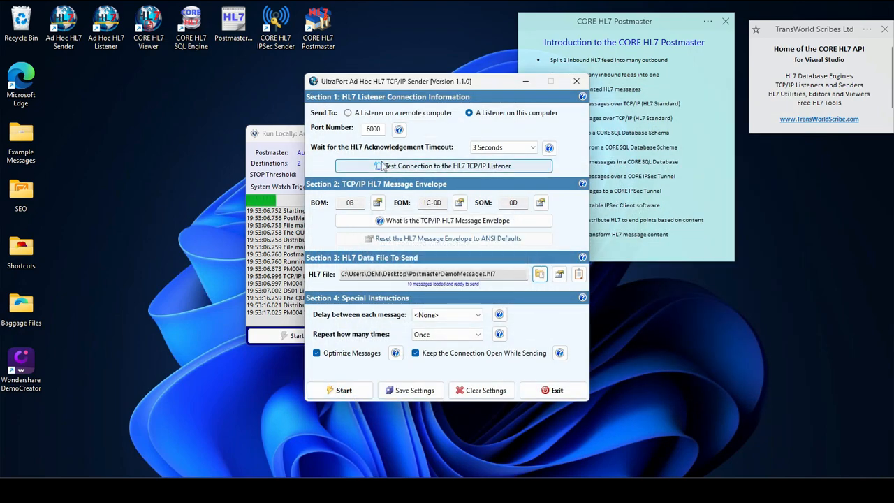
Set the sender's port number to 9210 and test the connection to the listener on this computer.
drag(382, 87, 574, 99)
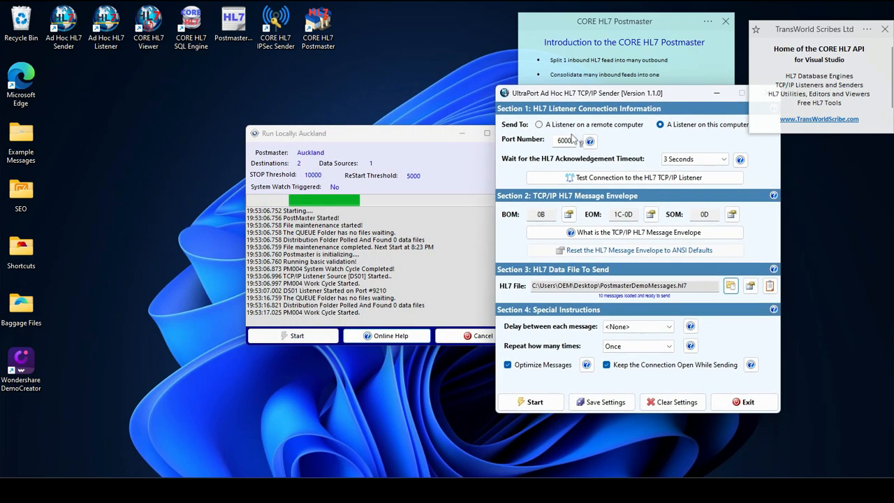
drag(571, 141, 532, 152)
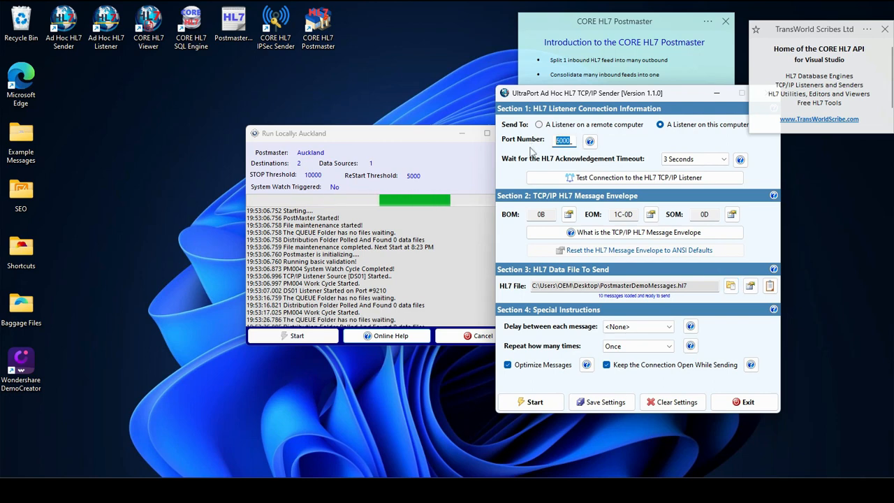
text(9210)
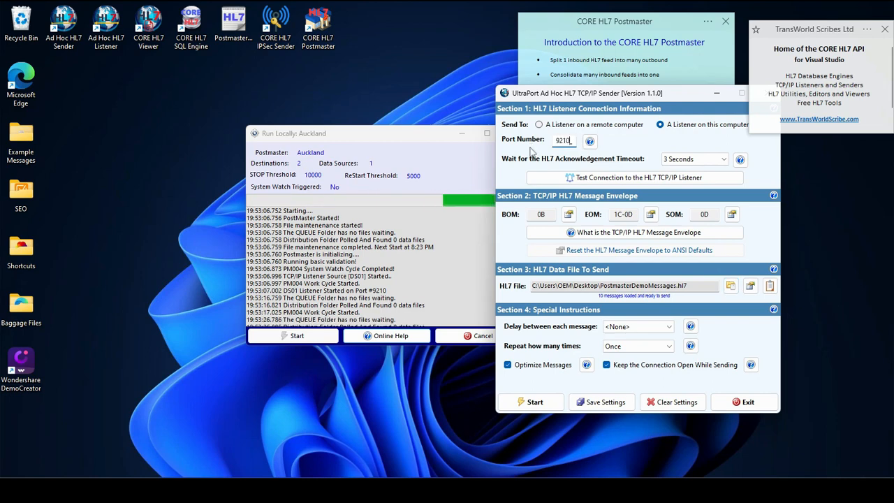
click(635, 179)
click(489, 300)
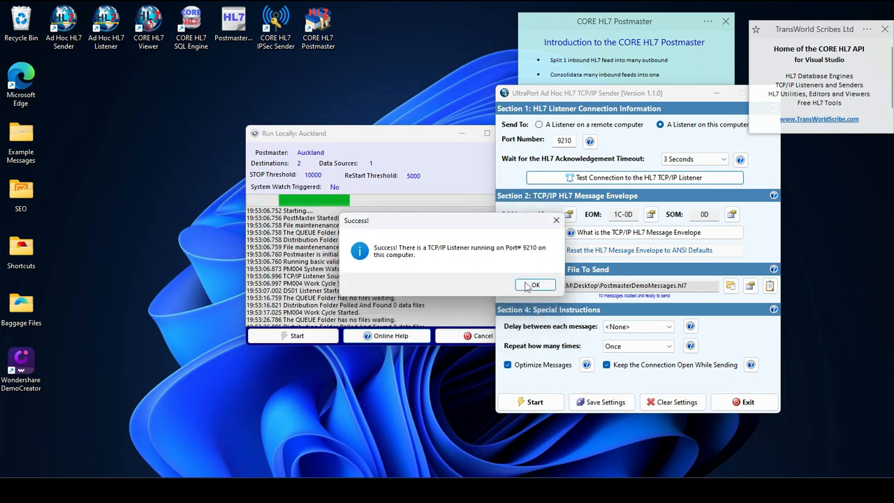
click(531, 284)
Send the loaded HL7 messages to port 9210, keeping the sending window clear of the Auckland run log.
click(538, 402)
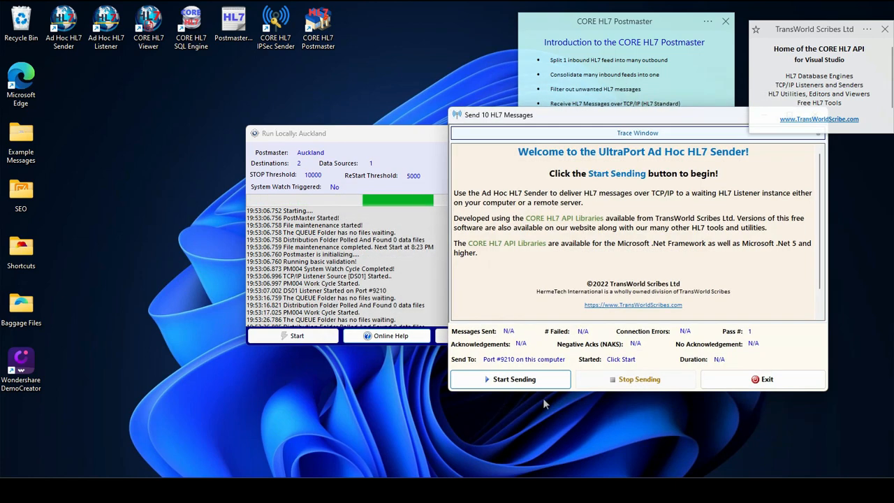
drag(505, 139, 607, 113)
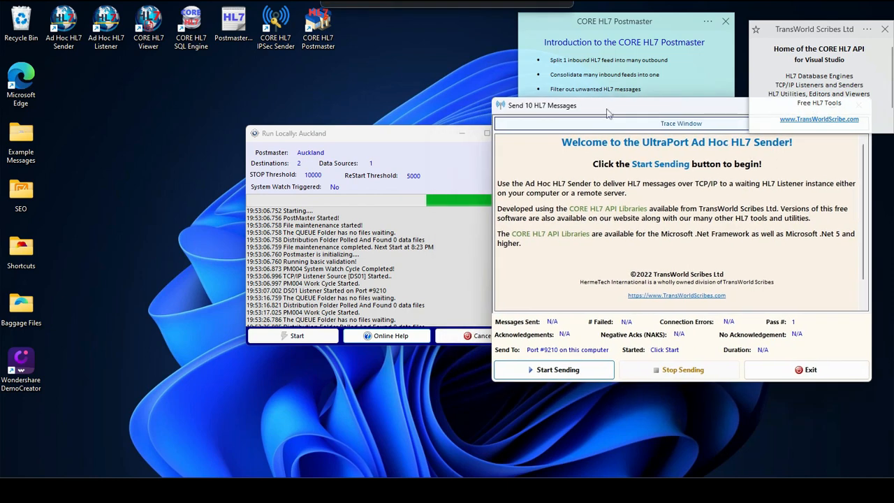
click(559, 374)
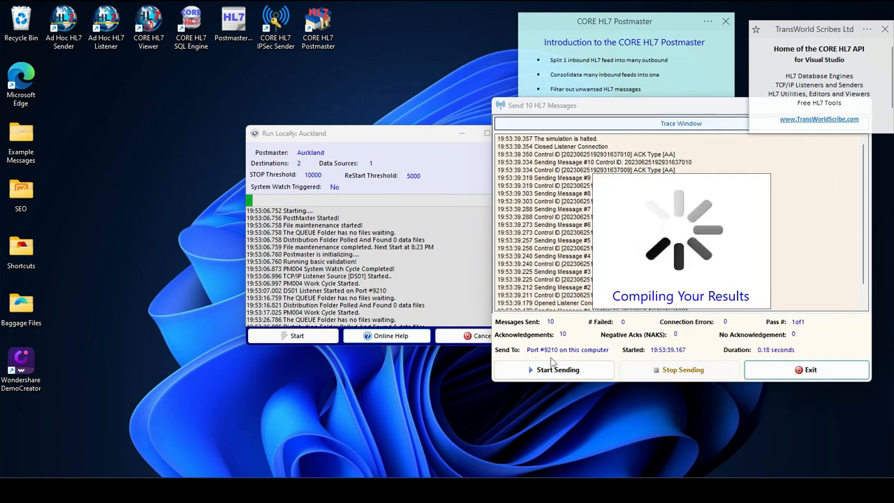
Examine the Auckland run log and the listener responses for sent messages #2 through #5.
click(457, 265)
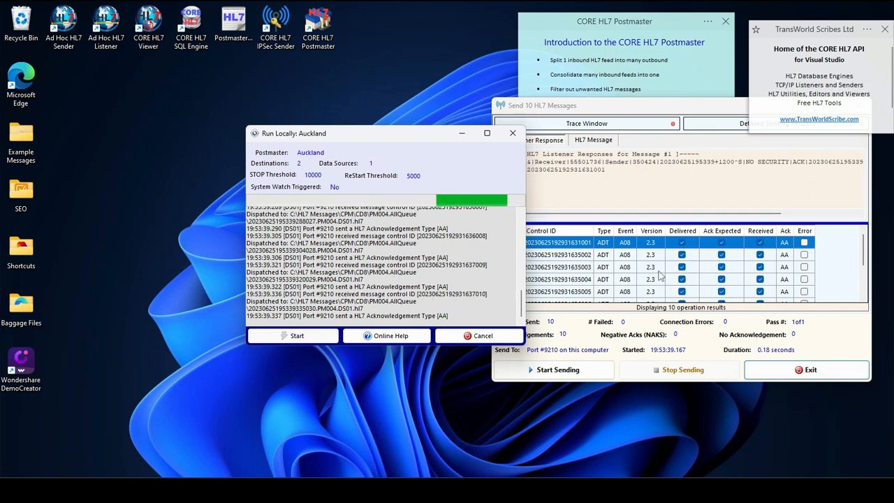
click(649, 110)
drag(650, 110, 583, 128)
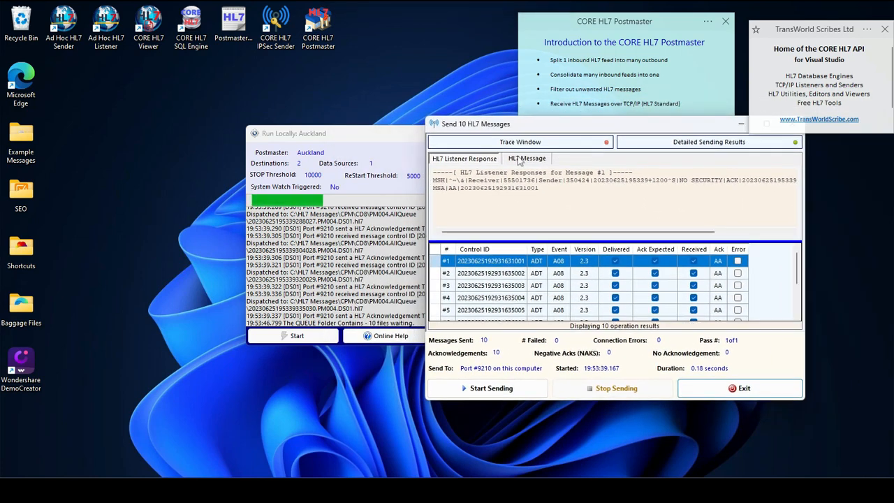
click(497, 273)
click(500, 285)
click(503, 298)
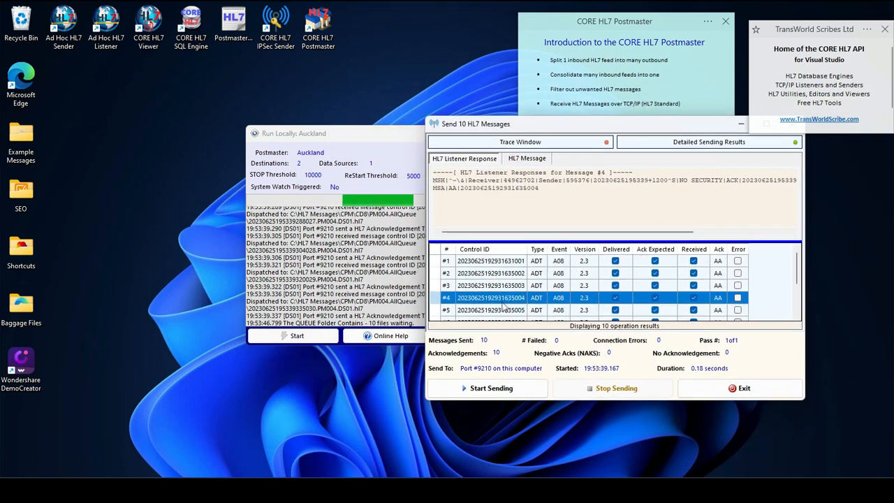
click(501, 309)
Stop the local run of the Auckland postmaster and close its run window.
click(380, 267)
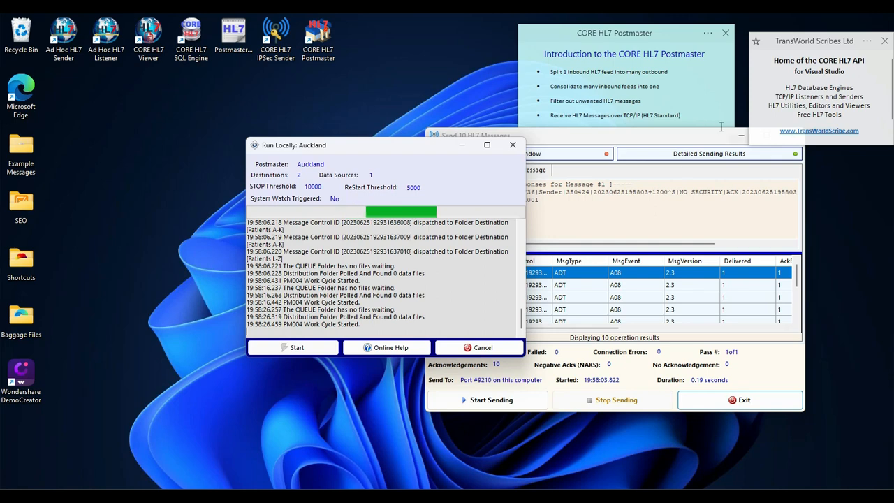
click(450, 348)
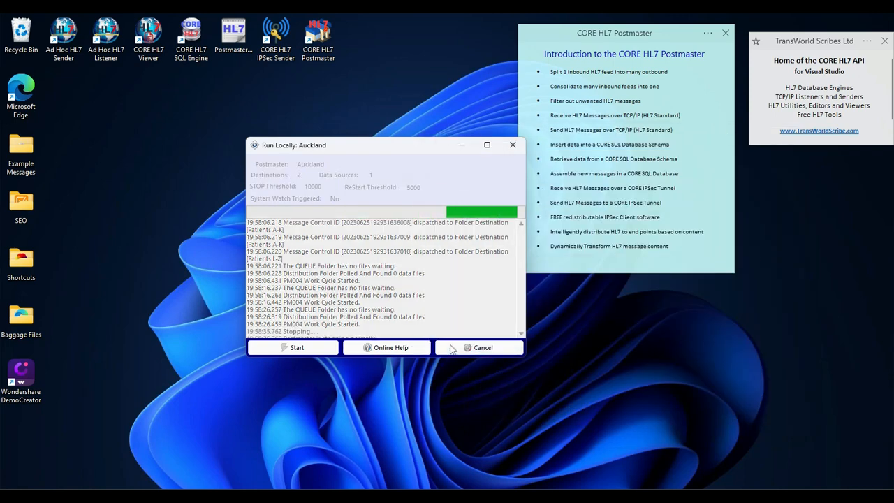
click(450, 348)
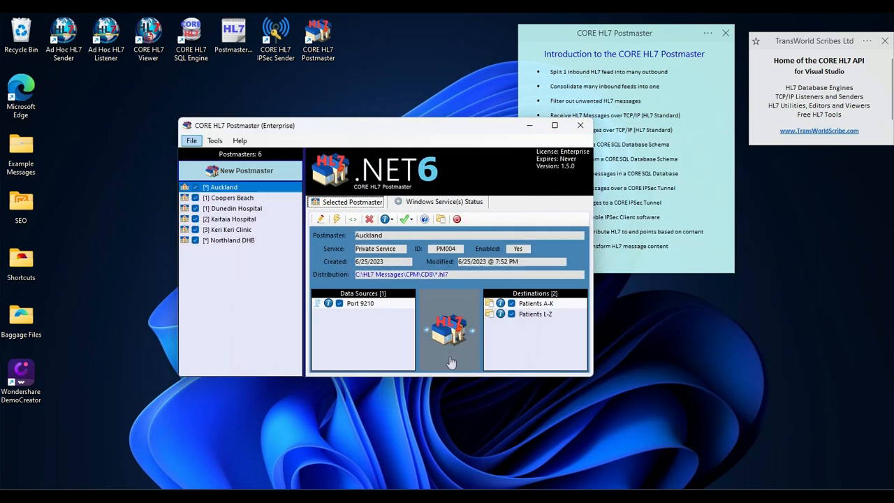
click(535, 318)
click(535, 306)
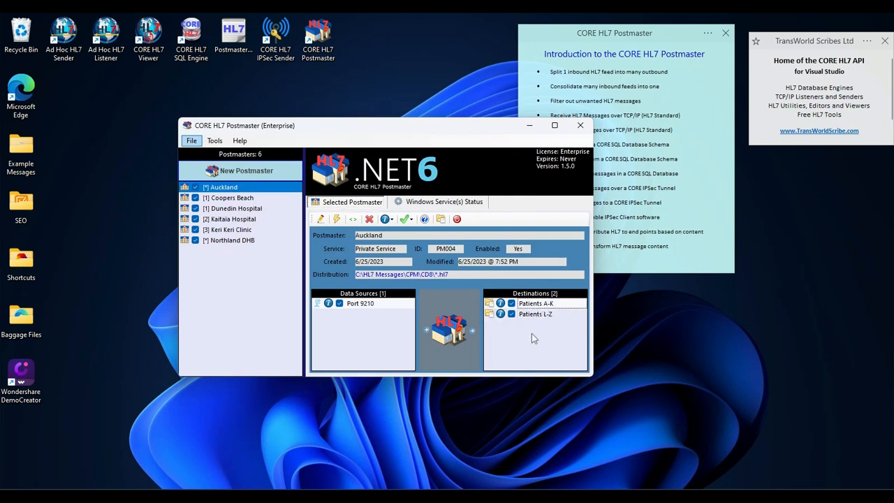
click(534, 318)
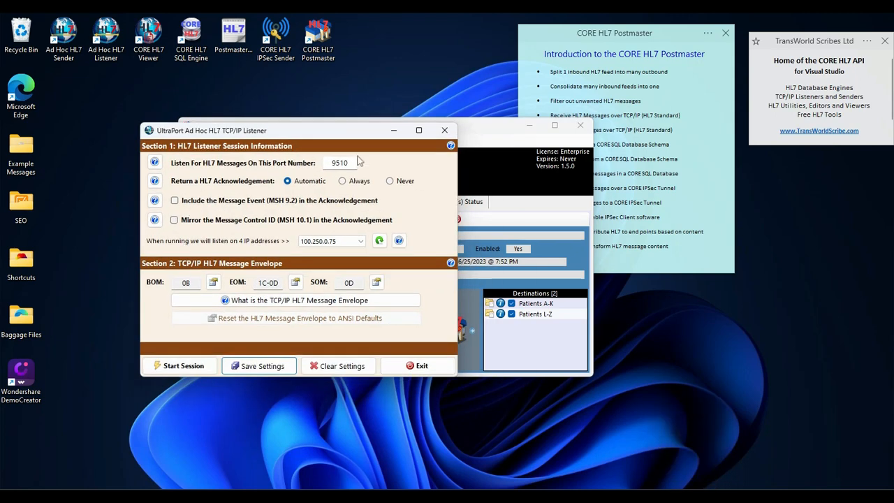
Start an Ad Hoc HL7 Listener session on port 9510 and minimise its window.
drag(346, 162, 312, 160)
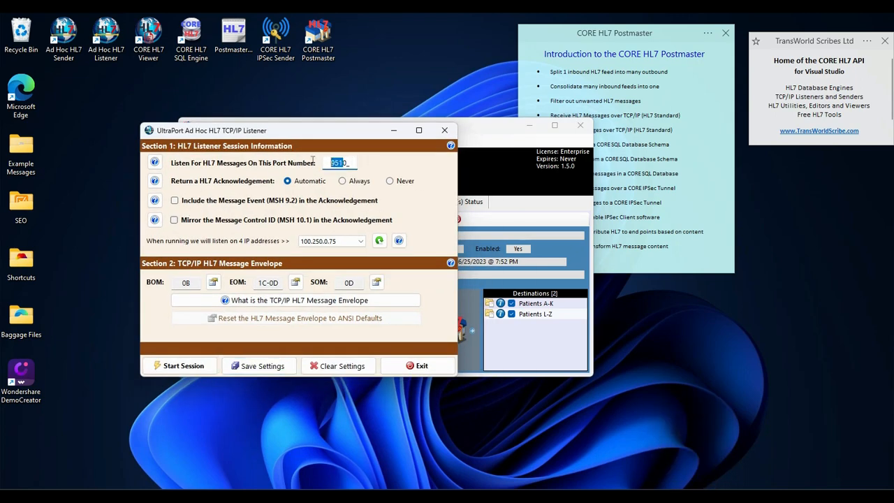
click(350, 162)
click(189, 368)
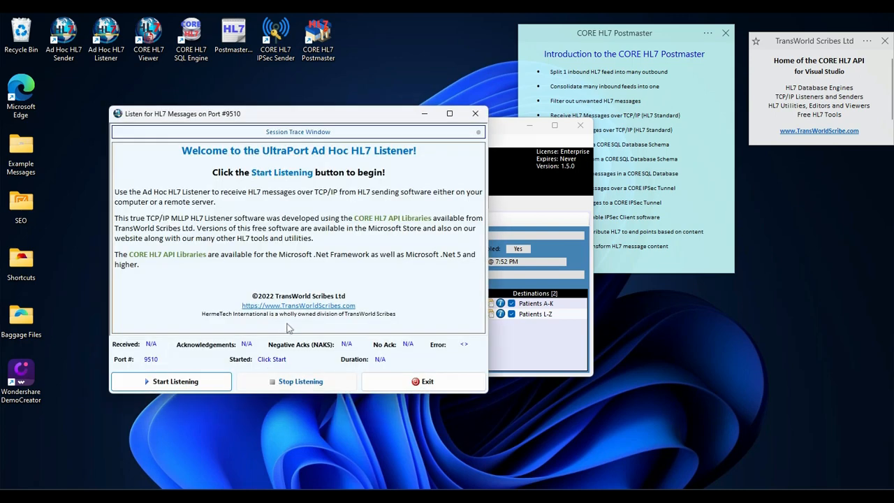
click(208, 387)
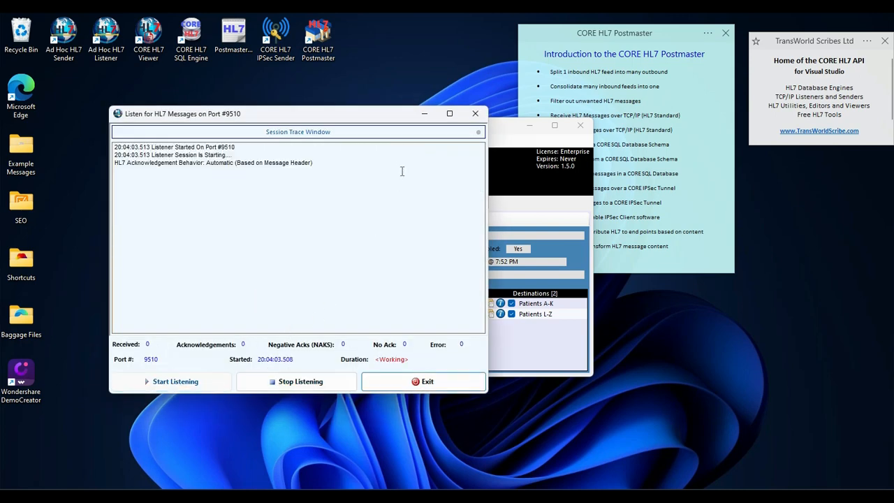
click(424, 113)
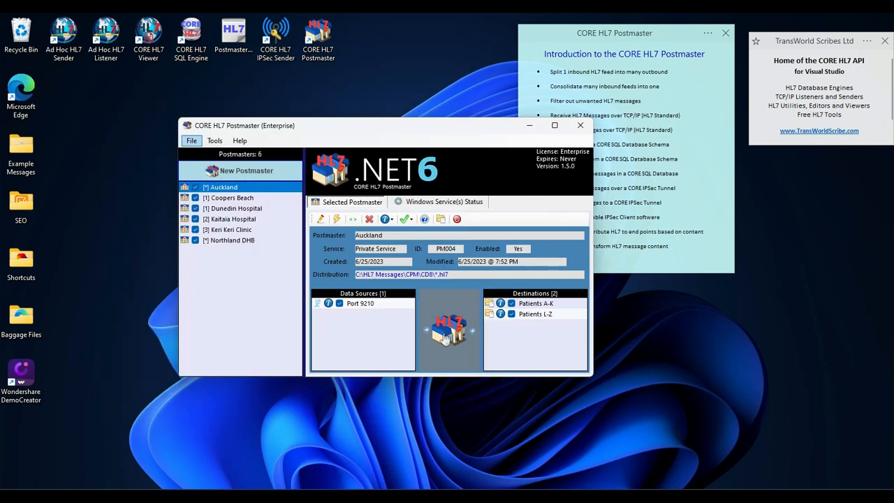
Edit the Auckland postmaster and delete its Patients L-Z folder destination.
click(447, 334)
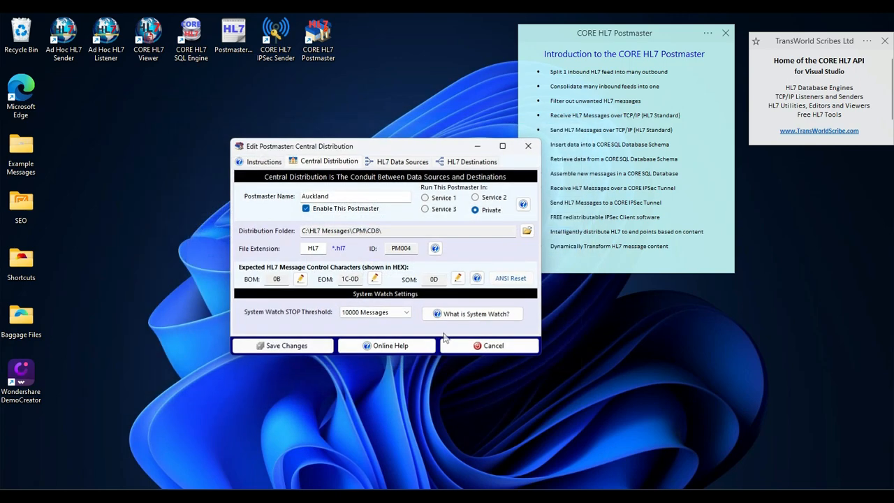
click(448, 162)
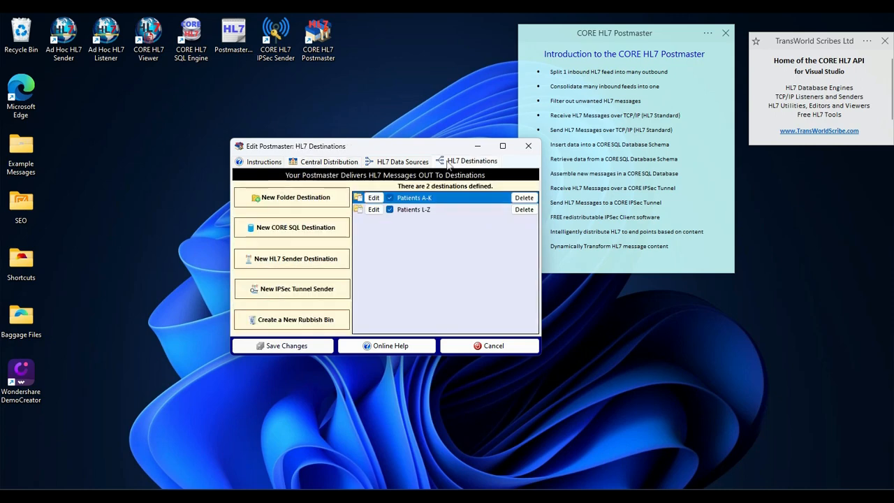
click(431, 211)
click(522, 210)
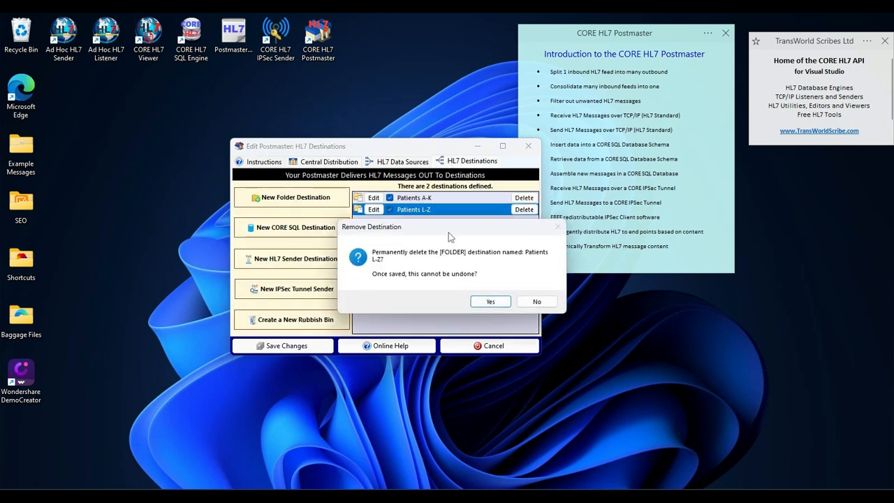
click(488, 301)
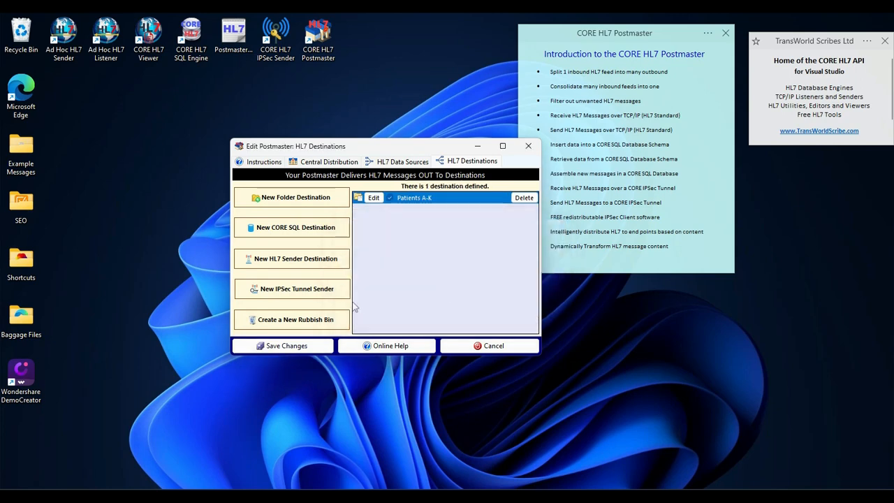
Create an enabled HL7 sender destination named "To My Client" whose HL7 listener runs on this computer.
click(286, 259)
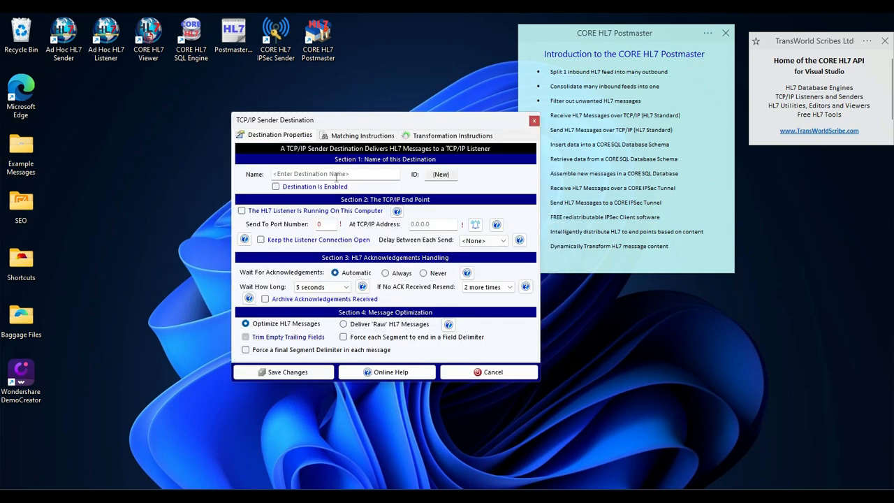
click(336, 175)
text(To My Client)
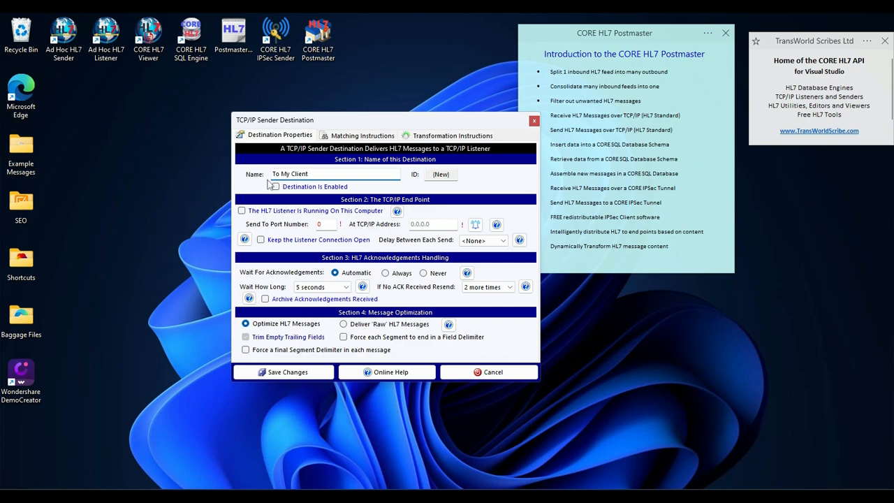
click(275, 186)
click(241, 211)
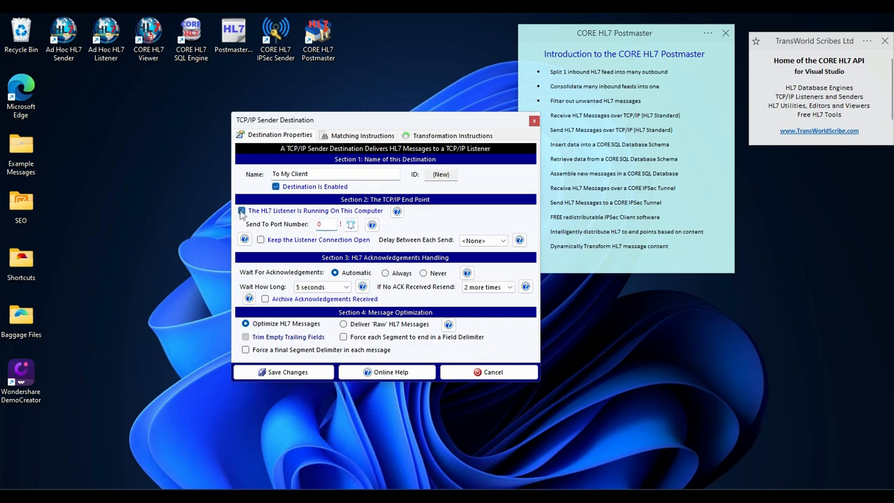
Set the sender destination's port number to 9510 and test the connection to the listener.
click(323, 224)
click(349, 225)
click(486, 311)
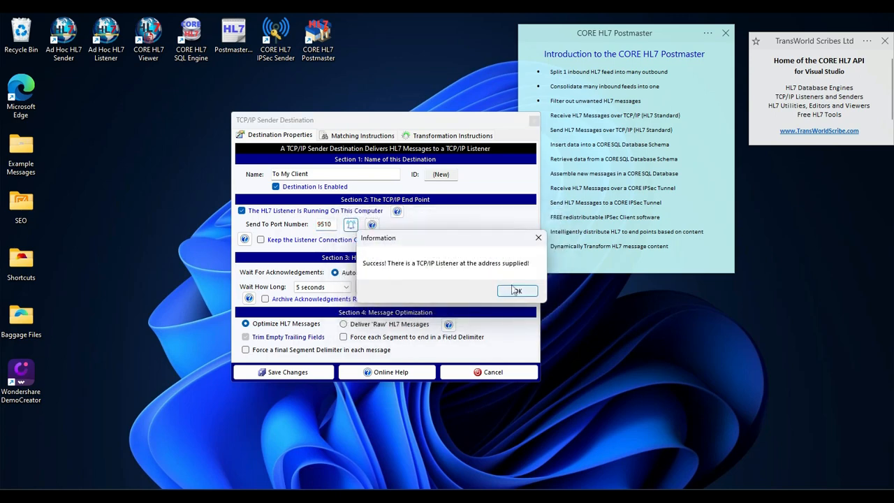
click(514, 292)
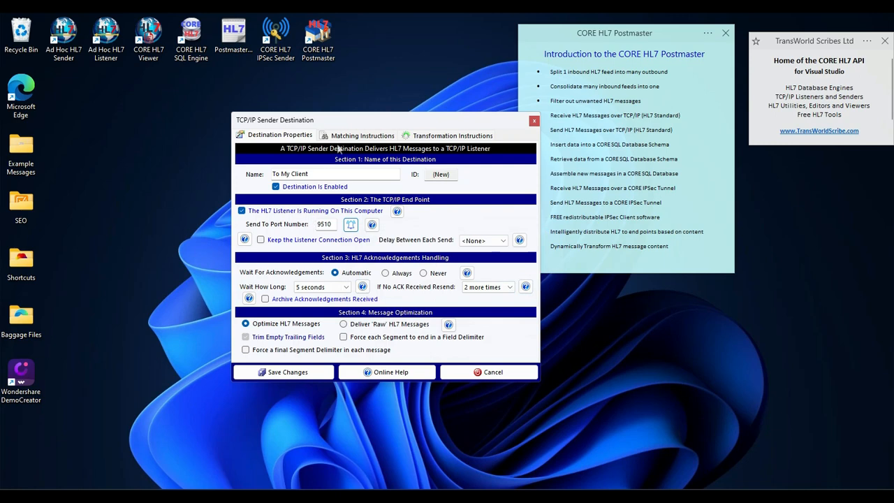
Import MatchingScriptL-Z.xml as the sender destination's matching instructions and save the destination.
click(341, 136)
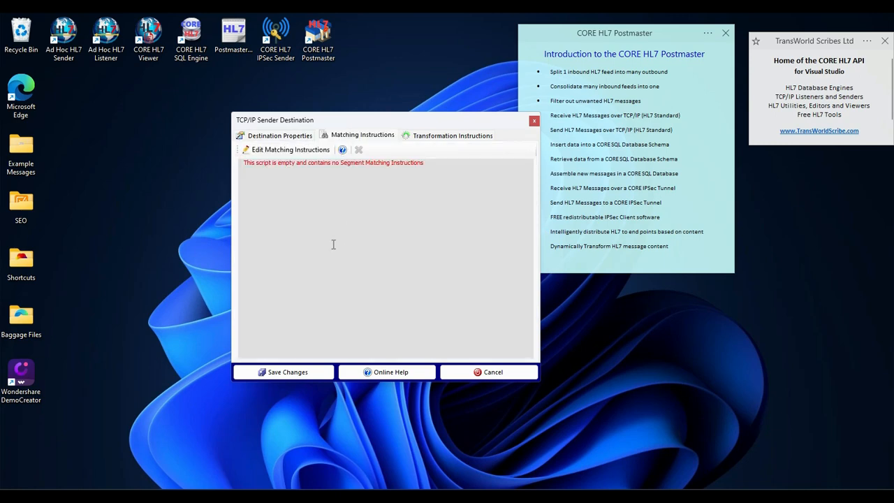
click(283, 149)
click(273, 165)
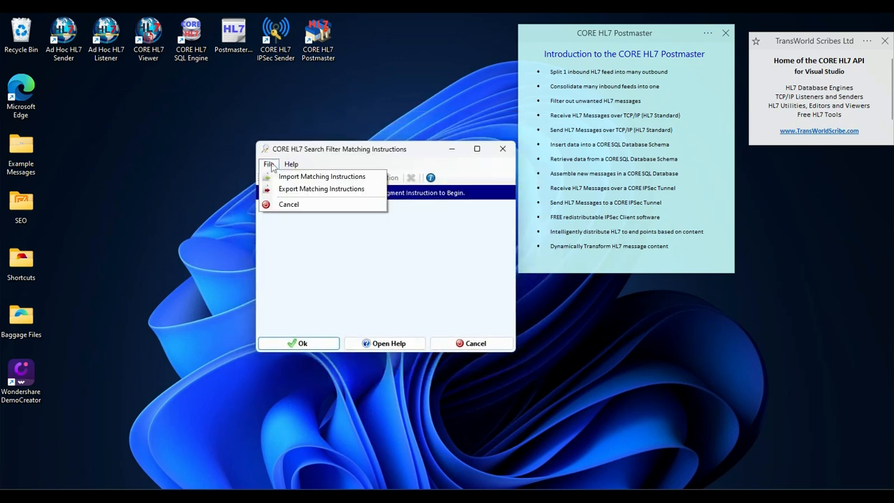
click(276, 187)
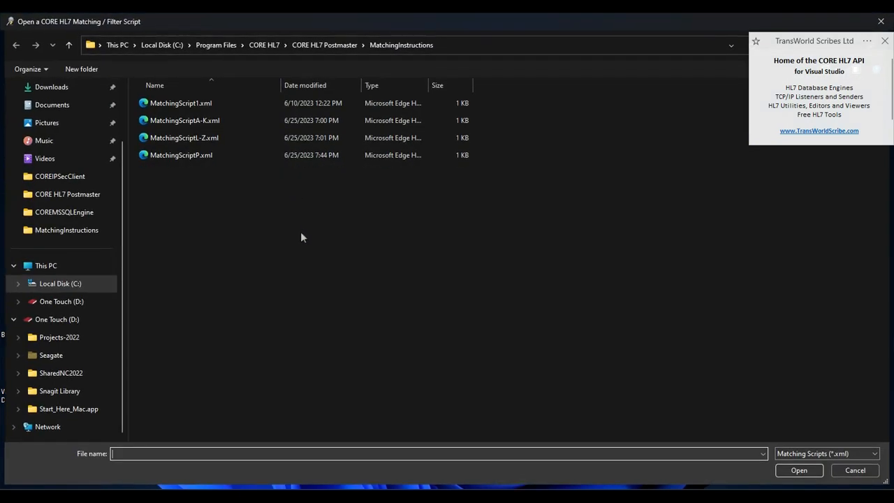
double_click(182, 140)
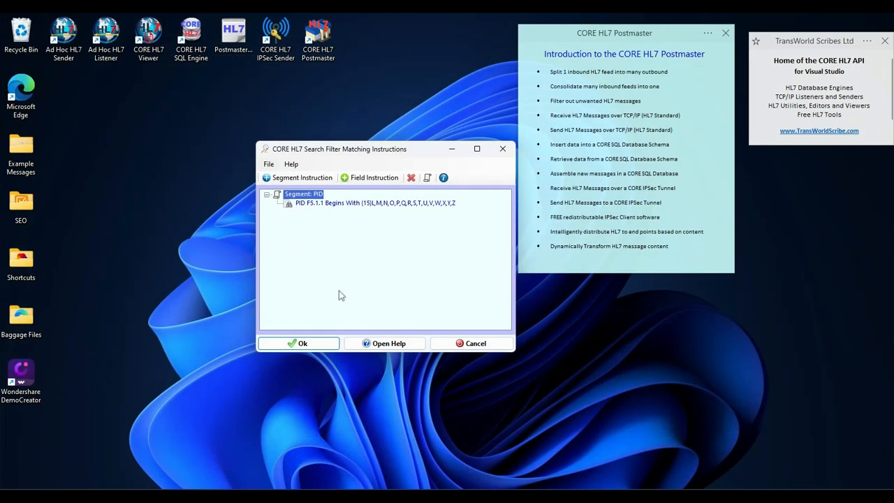
click(300, 343)
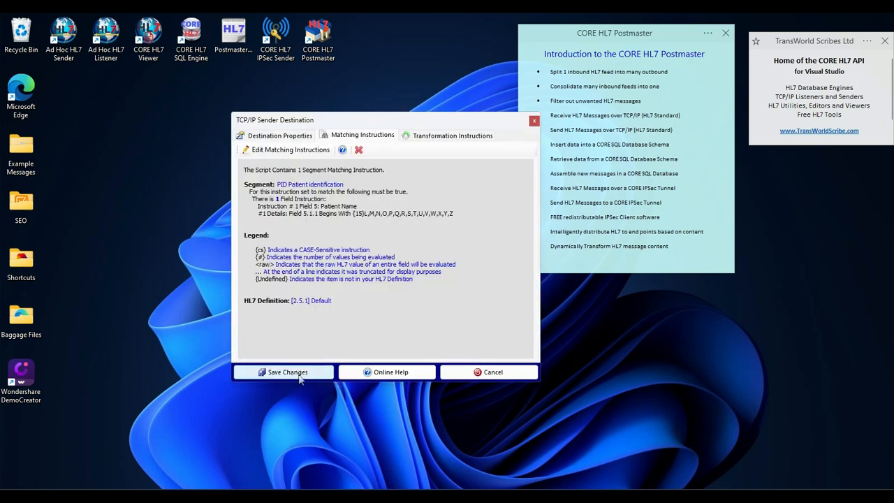
click(301, 374)
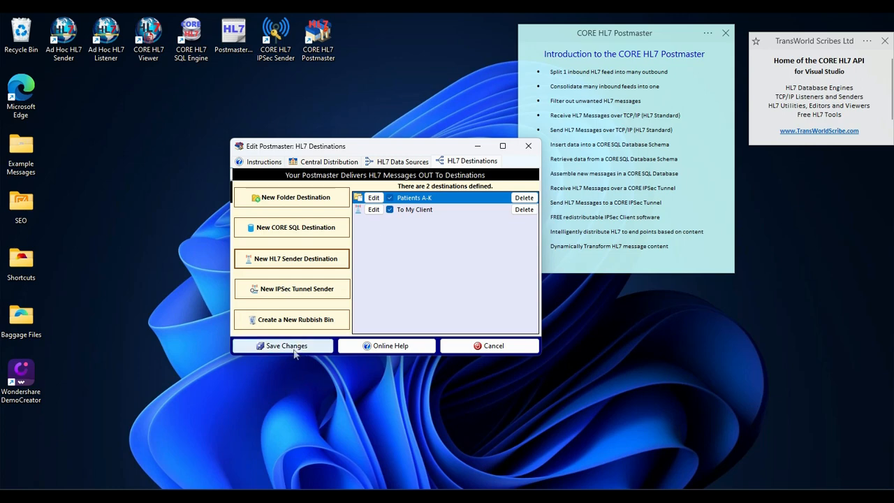
Save the Auckland postmaster, run its validation, and reposition the postmaster window.
click(294, 354)
click(317, 342)
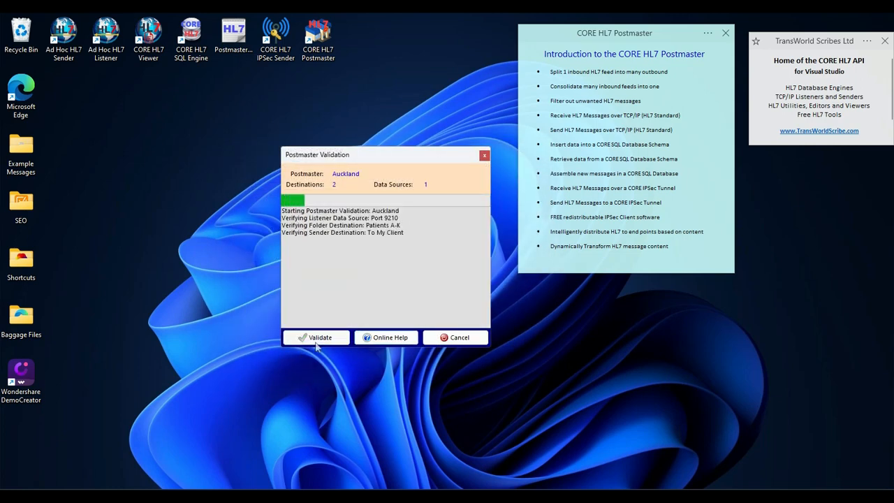
click(473, 292)
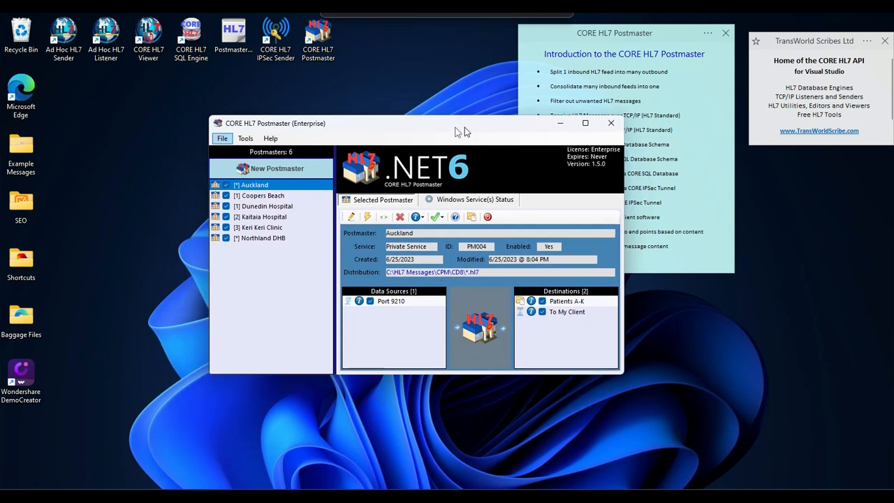
drag(465, 127, 518, 104)
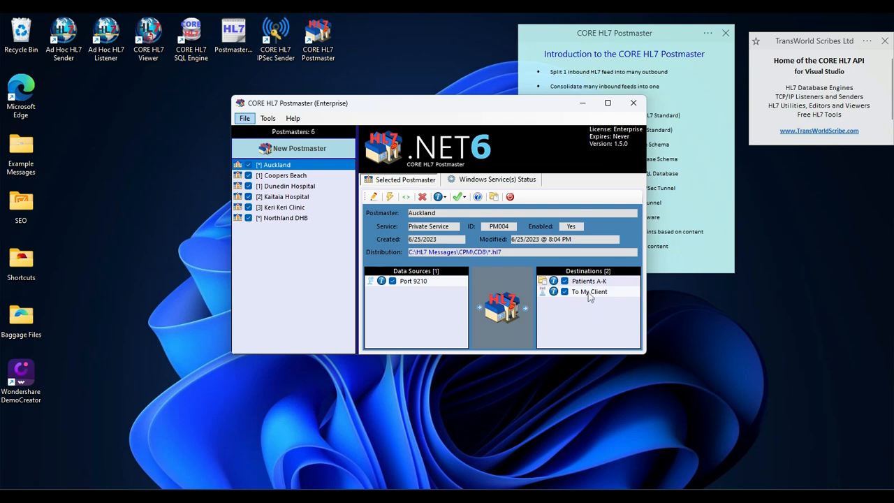
Validate the Auckland postmaster for a local run and open its Run Locally window.
click(389, 197)
click(383, 314)
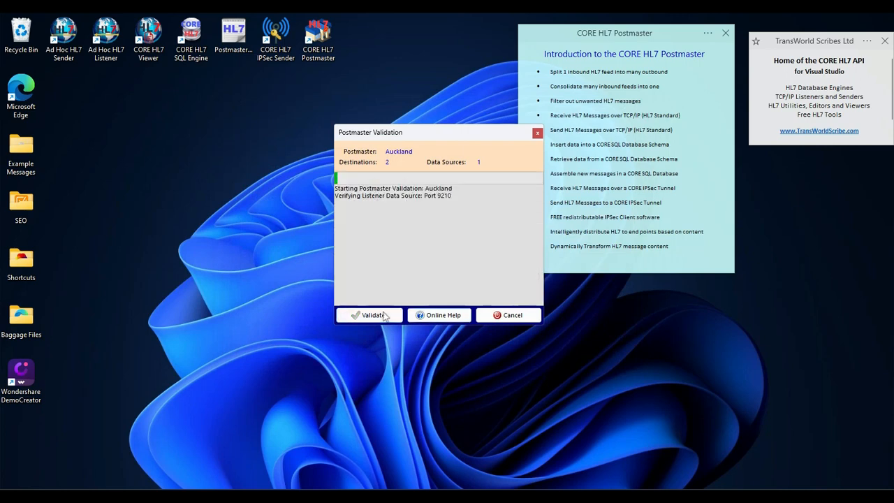
click(474, 292)
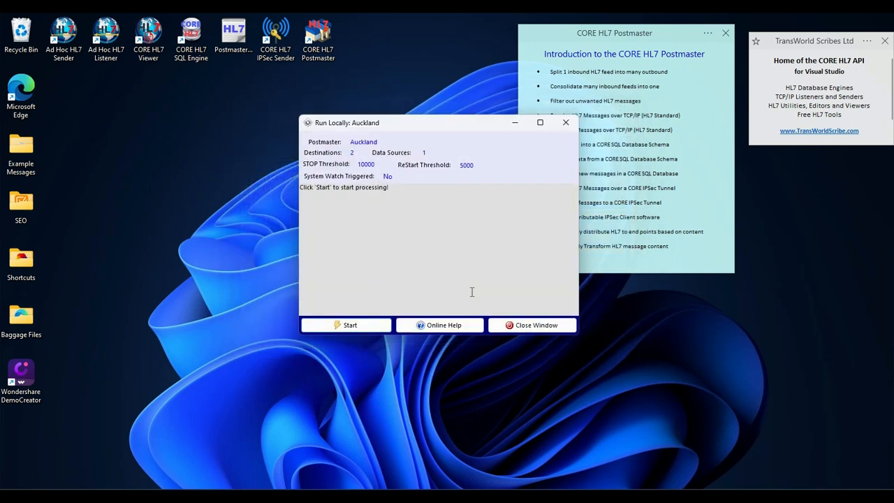
Arrange the Auckland run window between the Send 10 HL7 Messages window and the port 9510 listener window.
drag(429, 123, 429, 80)
mouse_move(643, 496)
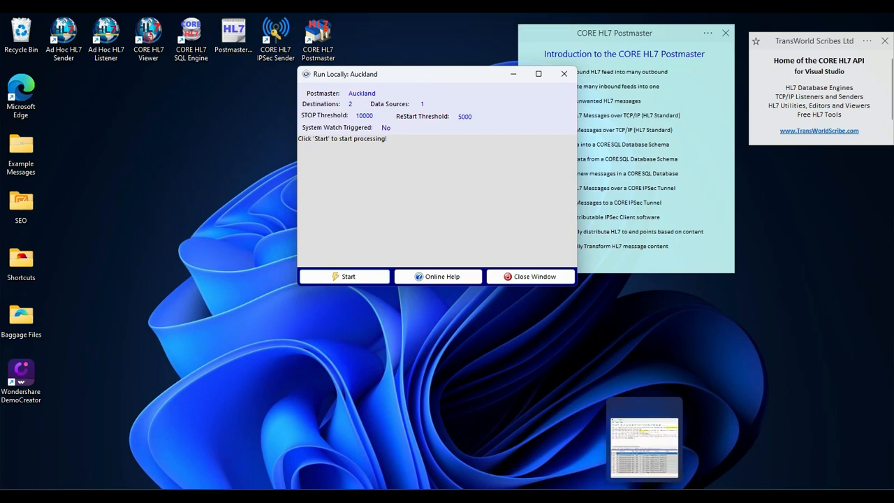
click(668, 496)
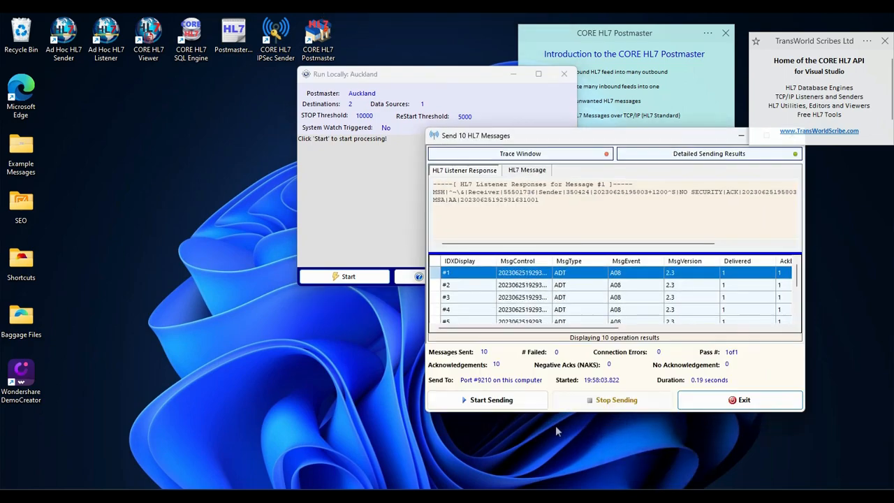
drag(559, 137, 161, 104)
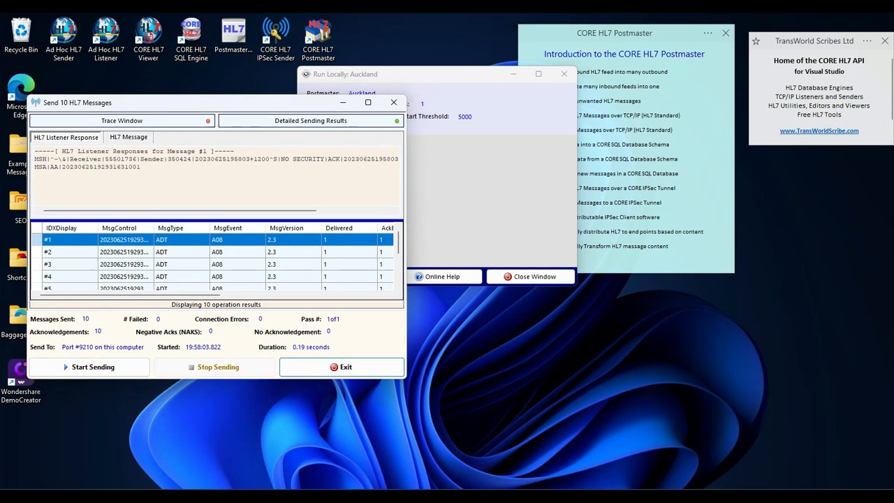
click(693, 496)
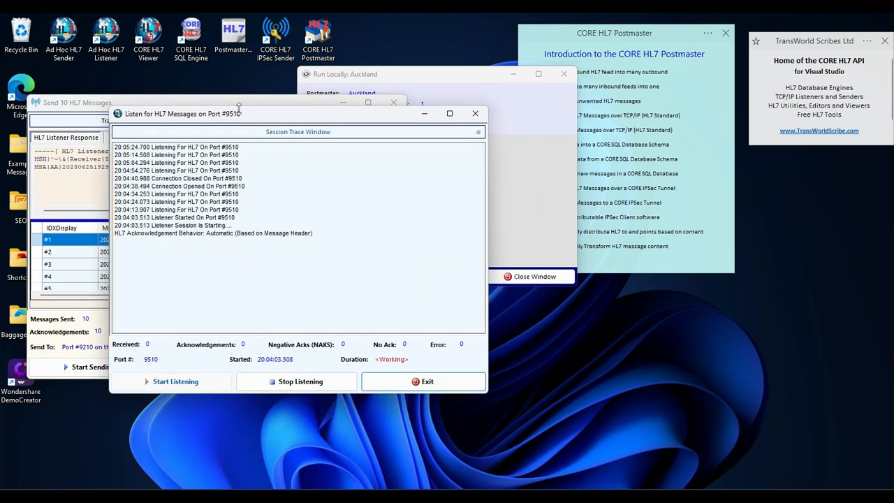
drag(238, 109, 678, 138)
click(426, 74)
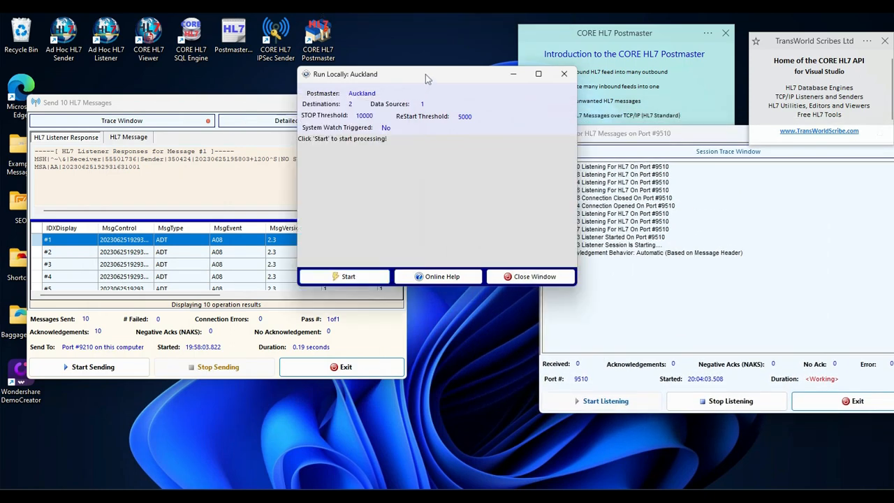
Start the Auckland postmaster locally and send the 10 HL7 messages to port 9210.
click(347, 276)
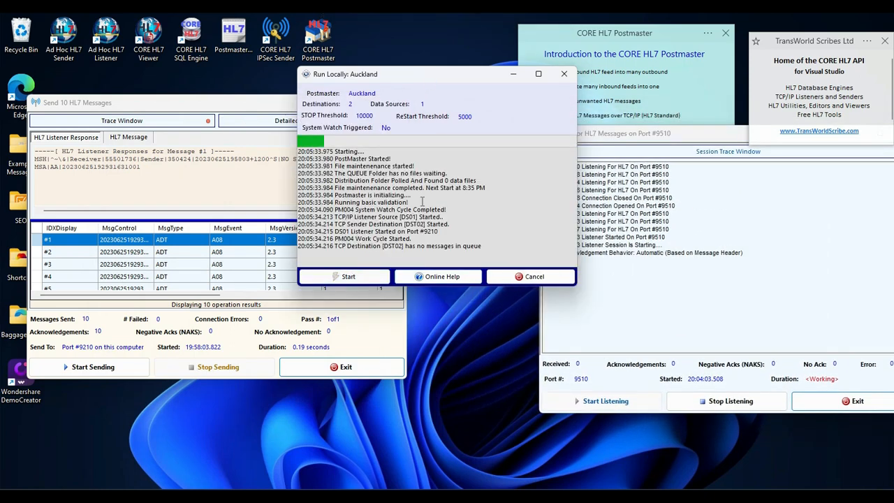
click(199, 106)
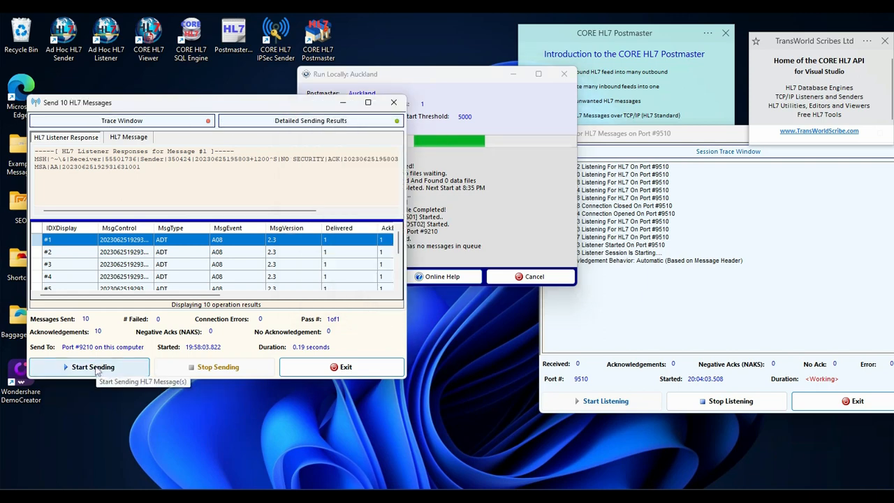
click(93, 367)
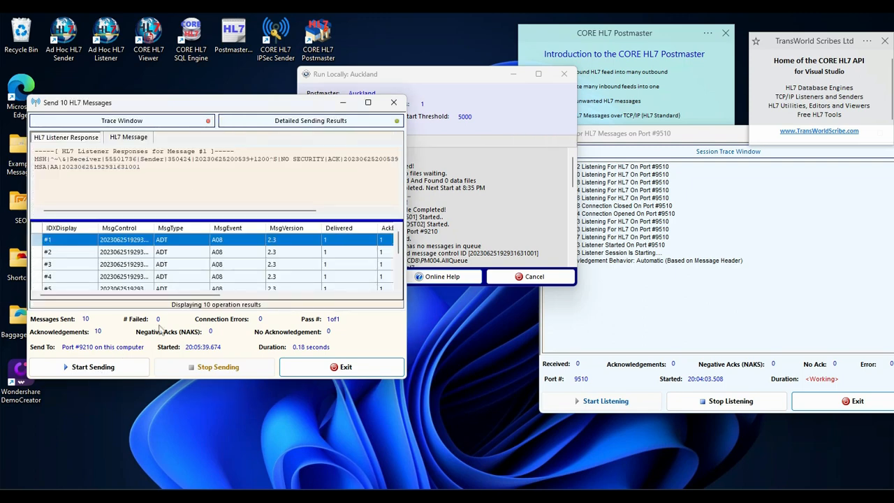
Check the Auckland run log and the port 9510 listener trace, and end the local run, closing its window.
click(431, 236)
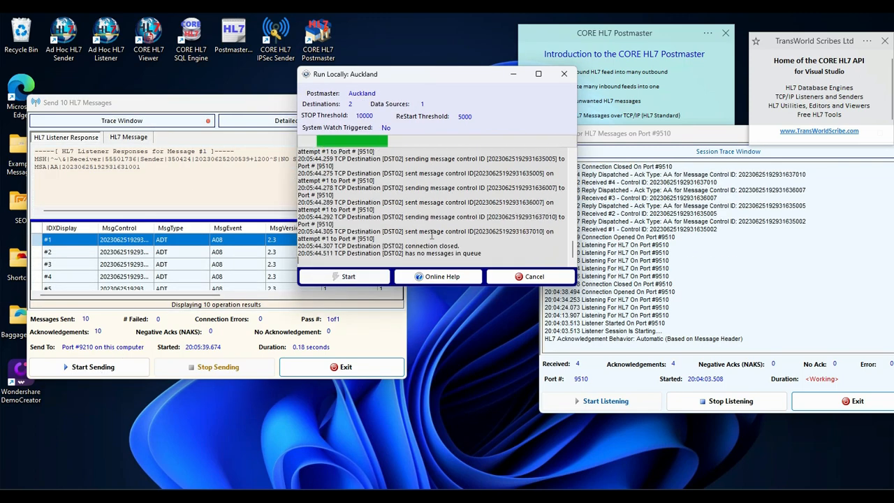
click(660, 214)
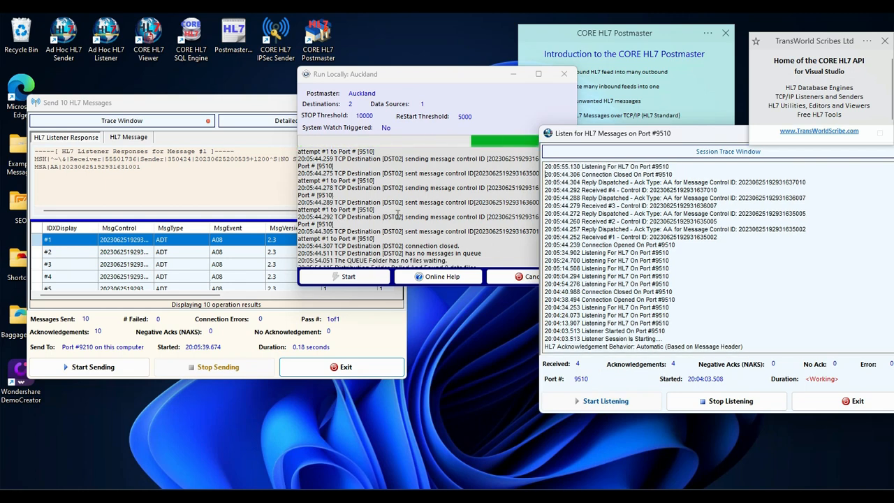
click(494, 278)
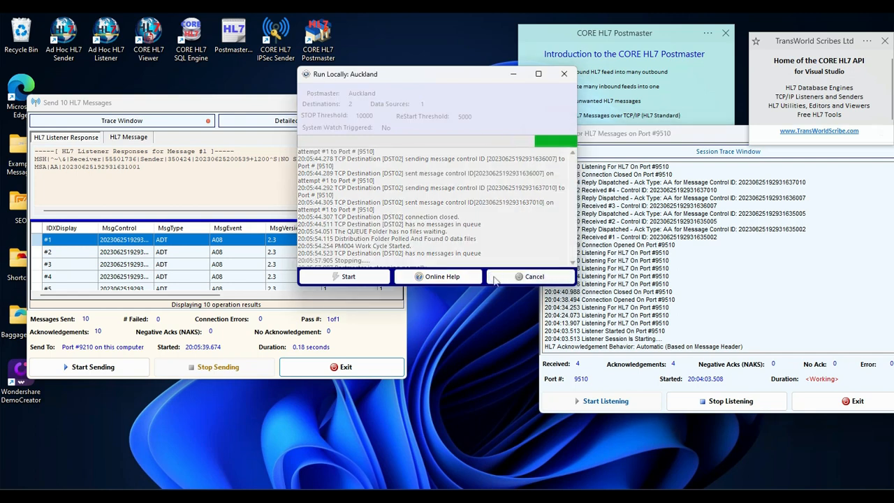
click(494, 279)
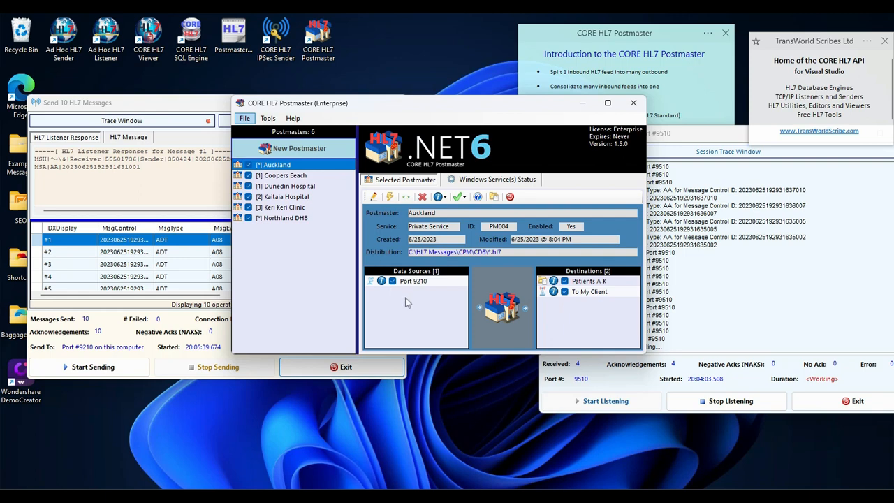
View the data sources and destinations of the Coopers Beach, Dunedin Hospital and Kaitaia Hospital postmasters.
click(283, 176)
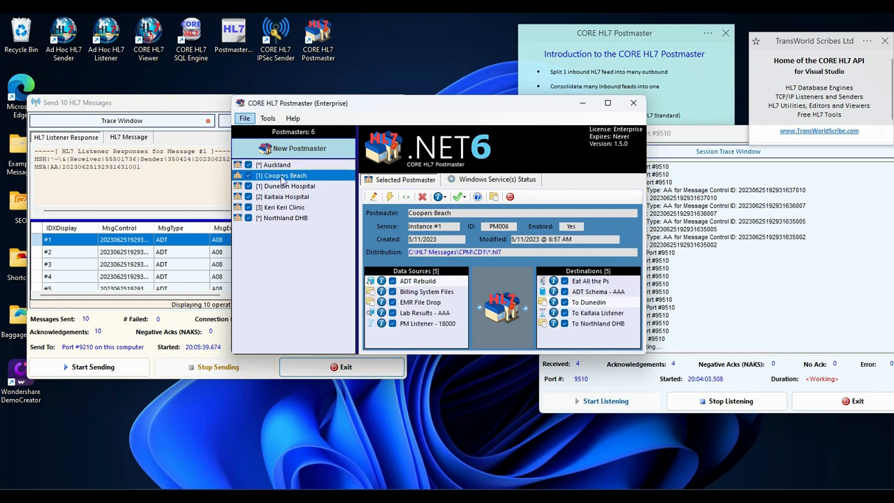
click(284, 187)
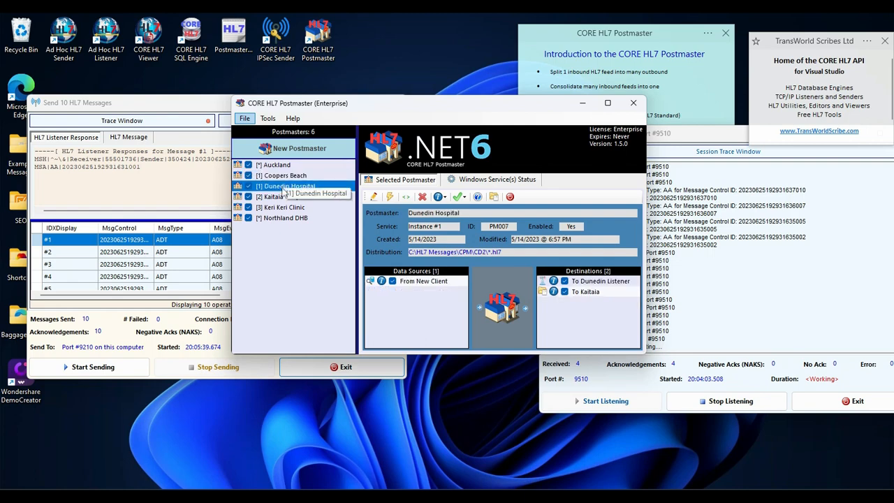
click(285, 198)
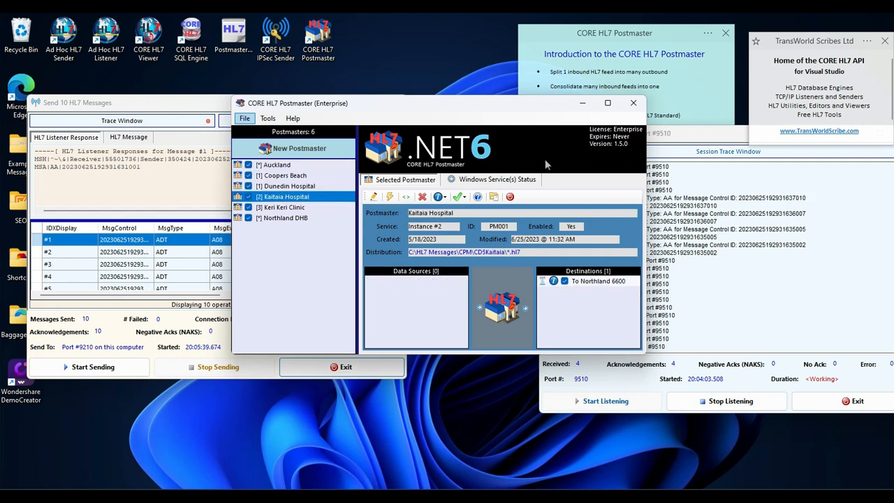
Minimise the postmaster window and close the listener session window for port 9510.
click(583, 103)
drag(655, 134, 401, 144)
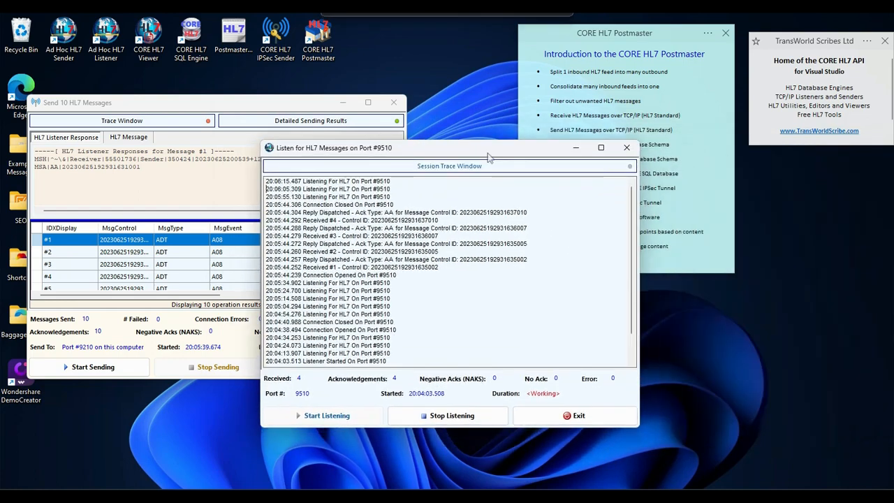
click(624, 146)
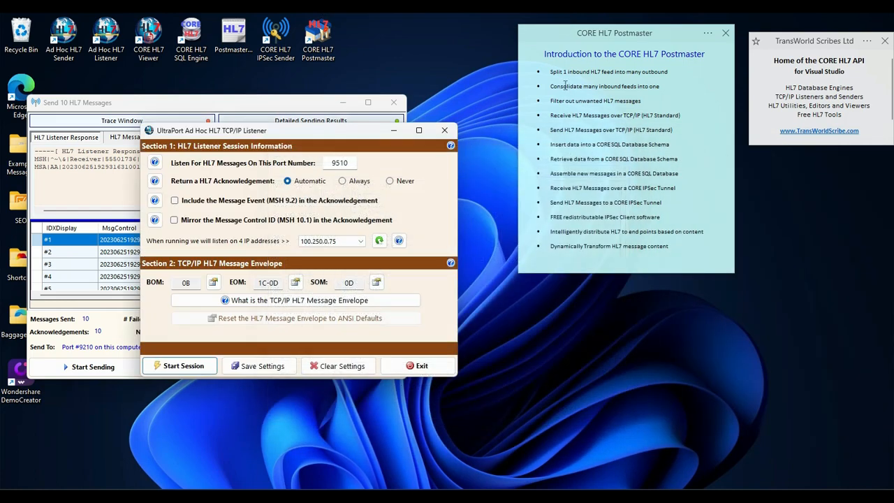